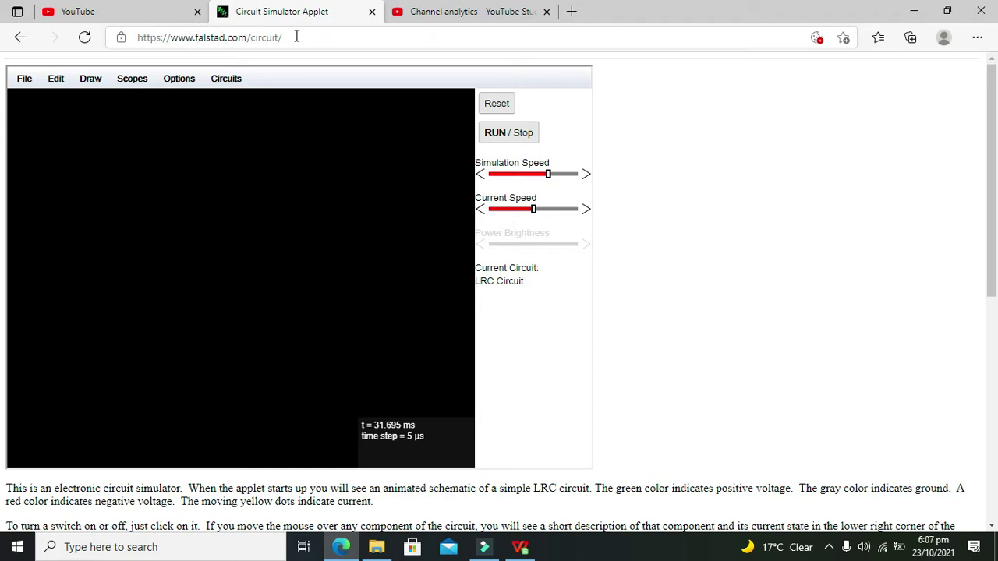
Step: Place an LED horizontally across the middle of the empty canvas
{"action": "left_click_drag", "start_coordinate": [297, 37], "coordinate": [137, 40]}
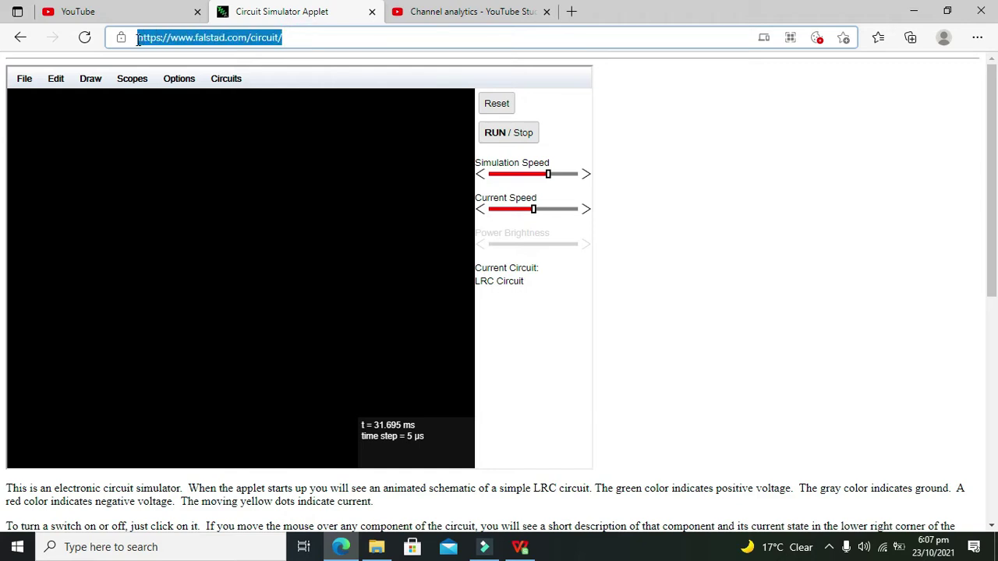
{"action": "left_click", "coordinate": [295, 57]}
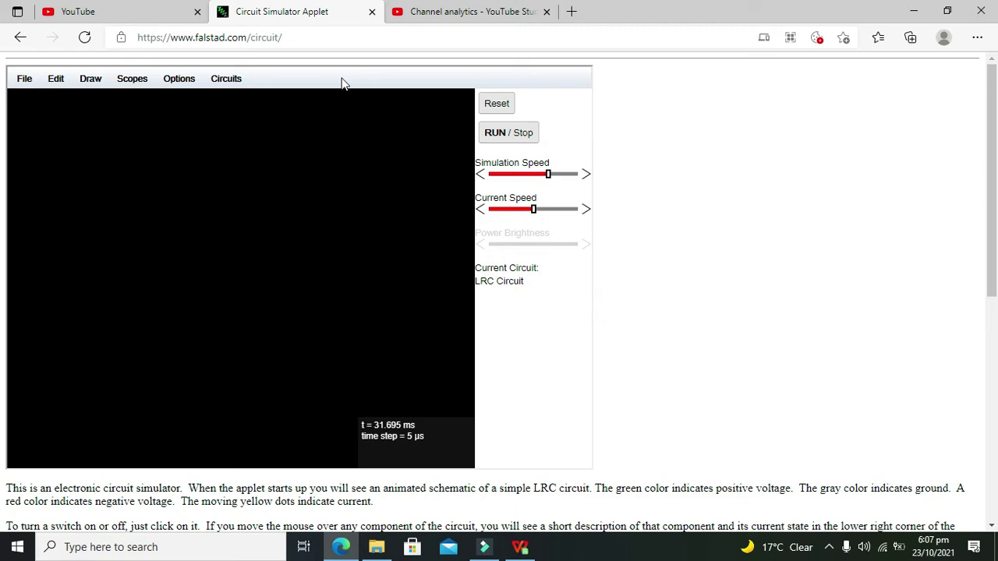
{"action": "left_click", "coordinate": [91, 81]}
{"action": "mouse_move", "coordinate": [134, 147]}
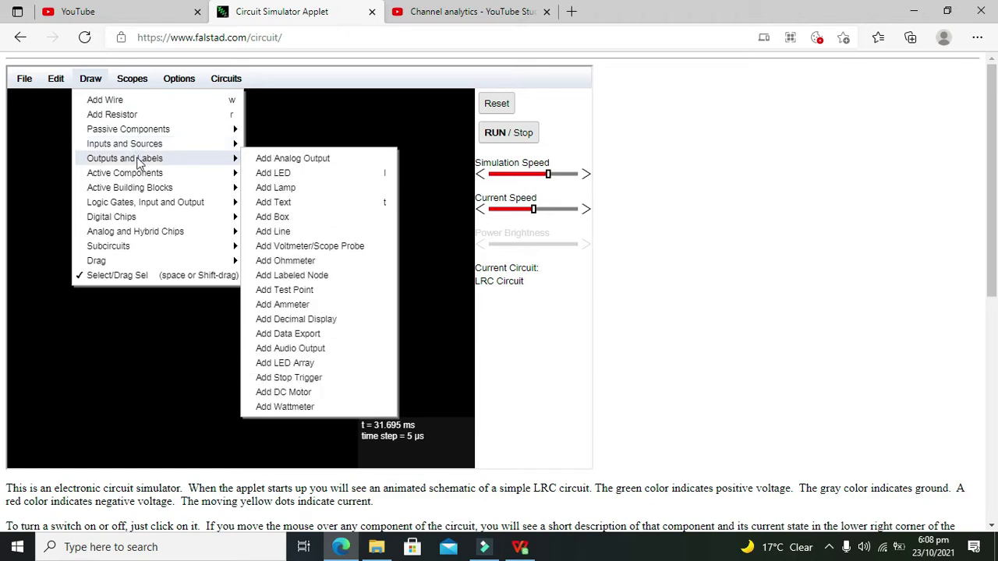
{"action": "left_click", "coordinate": [282, 173]}
{"action": "left_click_drag", "start_coordinate": [298, 236], "coordinate": [355, 234]}
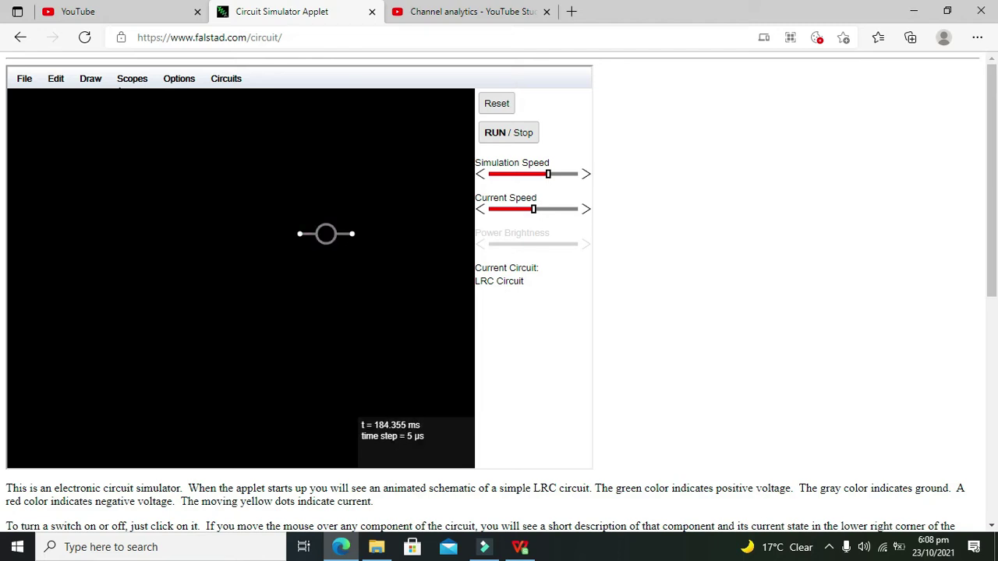
Step: Add a one-terminal +5V voltage source and move it above-left of the LED
{"action": "left_click", "coordinate": [96, 81]}
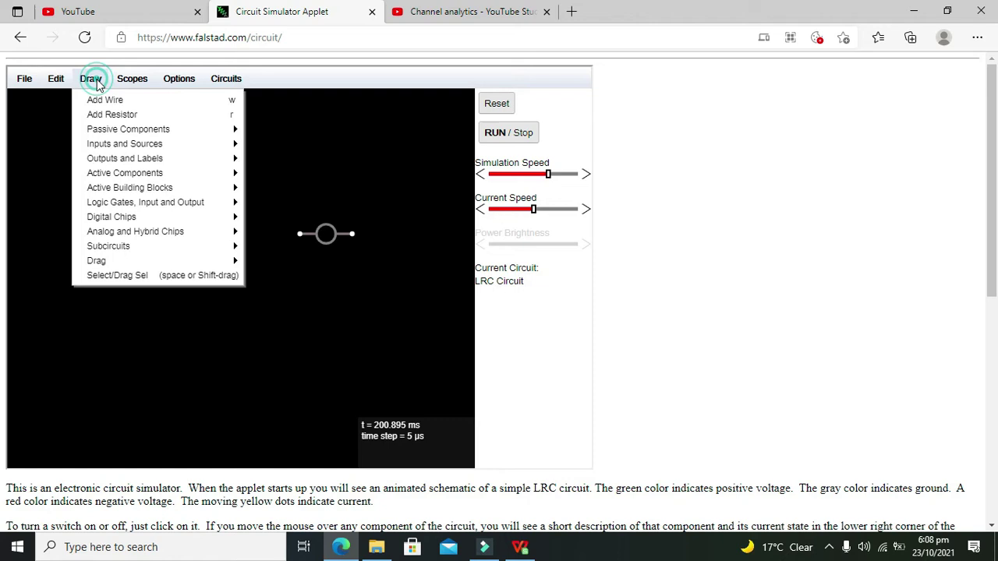
{"action": "mouse_move", "coordinate": [169, 159]}
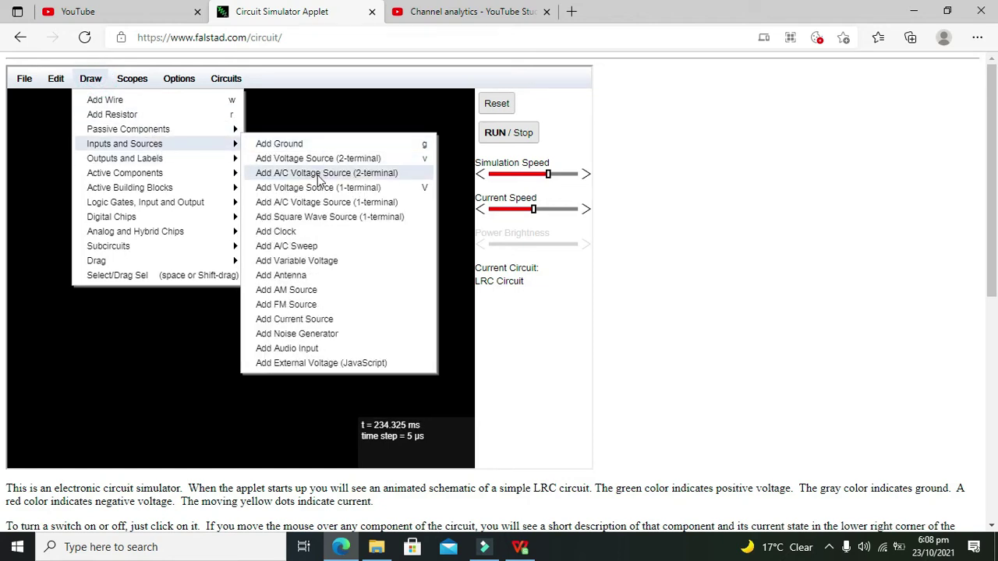
{"action": "left_click", "coordinate": [320, 187]}
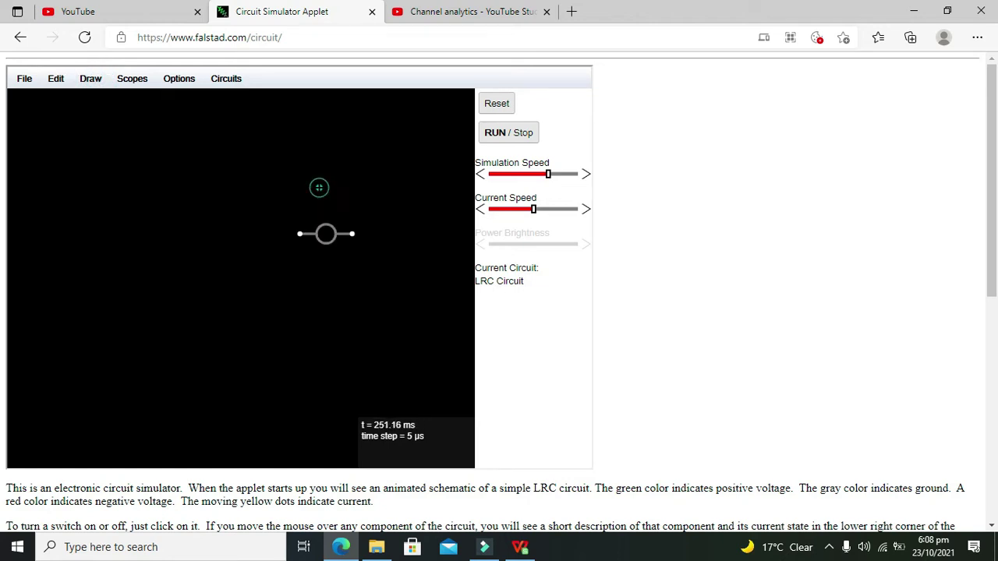
{"action": "mouse_move", "coordinate": [179, 229]}
{"action": "left_mouse_down"}
{"action": "mouse_move", "coordinate": [208, 243]}
{"action": "mouse_move", "coordinate": [208, 234]}
{"action": "left_mouse_up"}
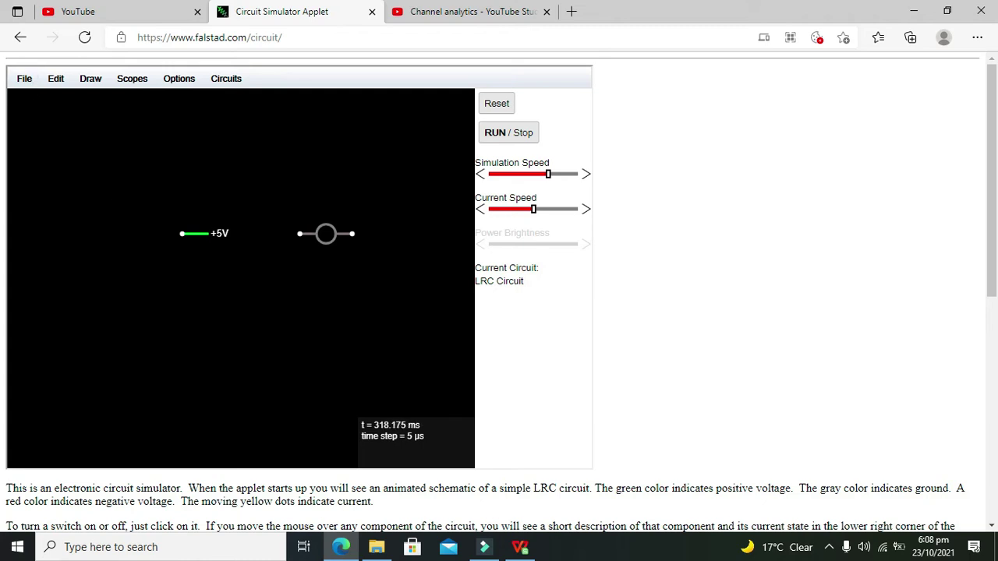
{"action": "left_click_drag", "start_coordinate": [143, 196], "coordinate": [207, 170]}
{"action": "left_click", "coordinate": [216, 191]}
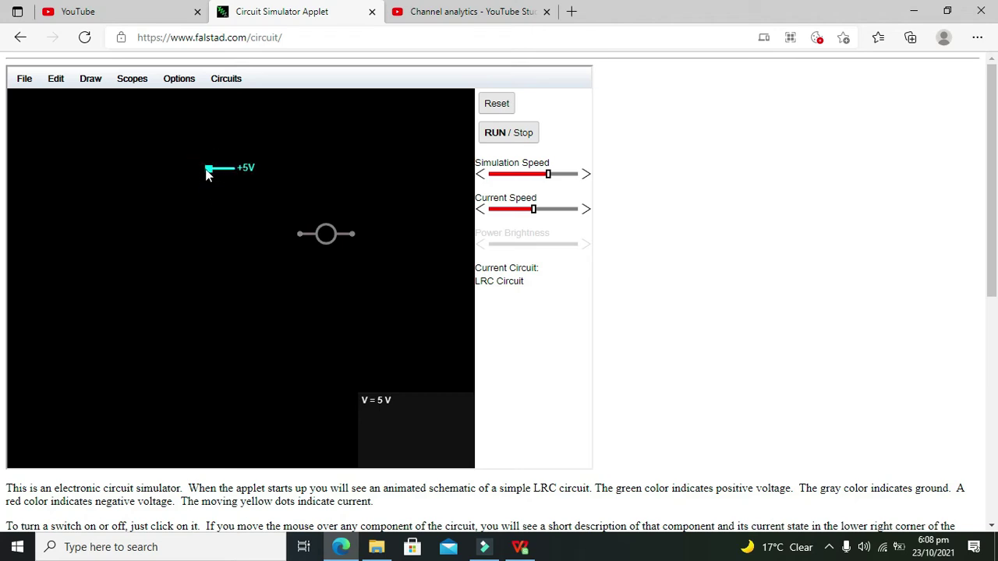
{"action": "left_click", "coordinate": [193, 187]}
Step: Draw a wire from the +5V source to the LED's left terminal
{"action": "left_click", "coordinate": [91, 79]}
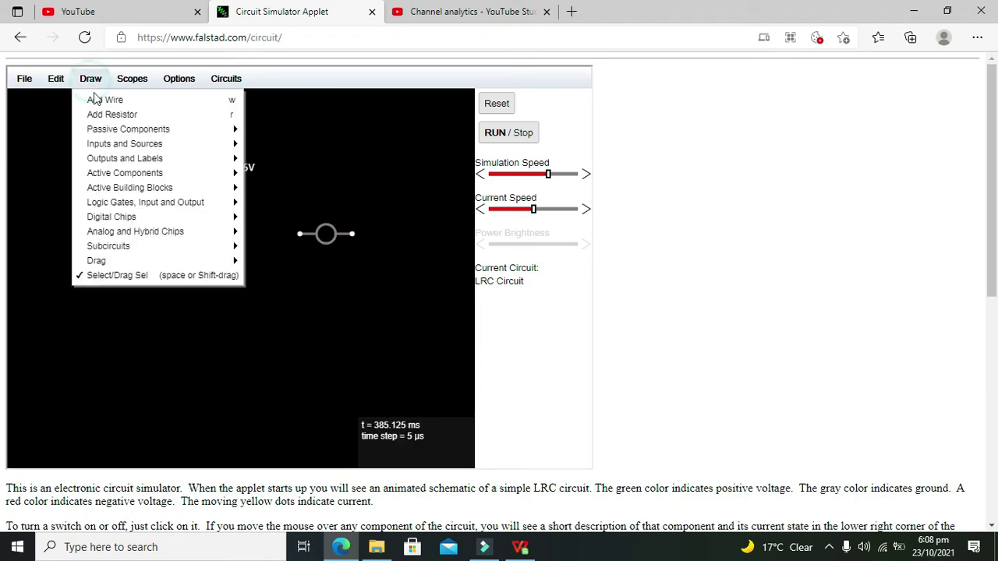
{"action": "left_click", "coordinate": [96, 94]}
{"action": "mouse_move", "coordinate": [207, 168]}
{"action": "left_mouse_down"}
{"action": "mouse_move", "coordinate": [208, 234]}
{"action": "mouse_move", "coordinate": [310, 234]}
{"action": "mouse_move", "coordinate": [299, 233]}
{"action": "left_mouse_up"}
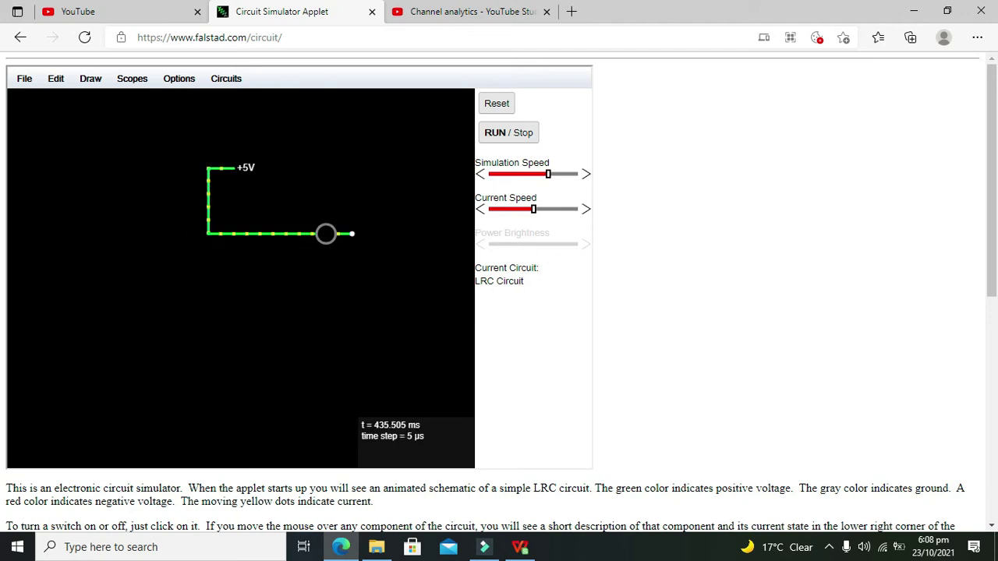
Step: Place a ground below the LED's right terminal
{"action": "left_click", "coordinate": [89, 81]}
{"action": "mouse_move", "coordinate": [156, 161]}
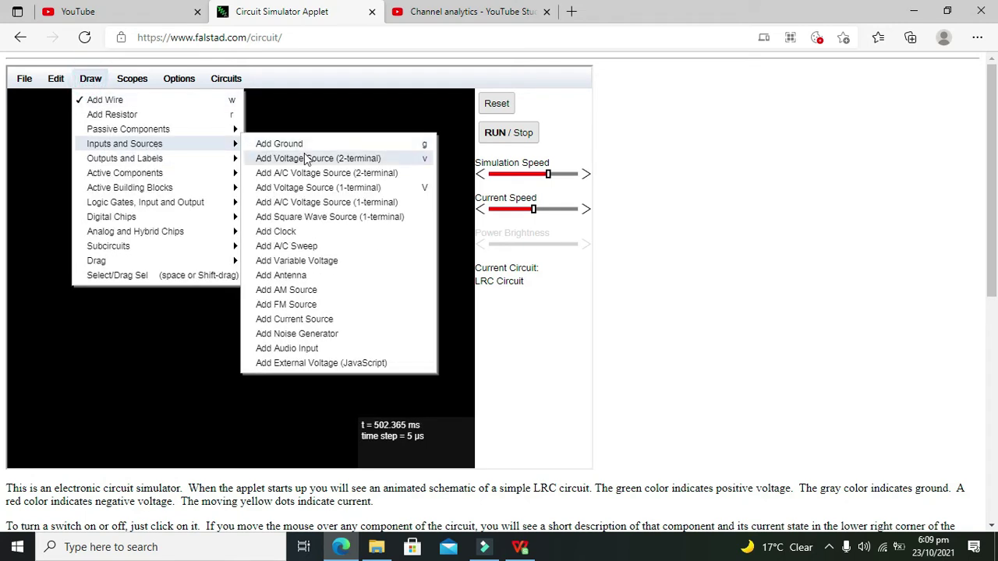
{"action": "left_click", "coordinate": [301, 141]}
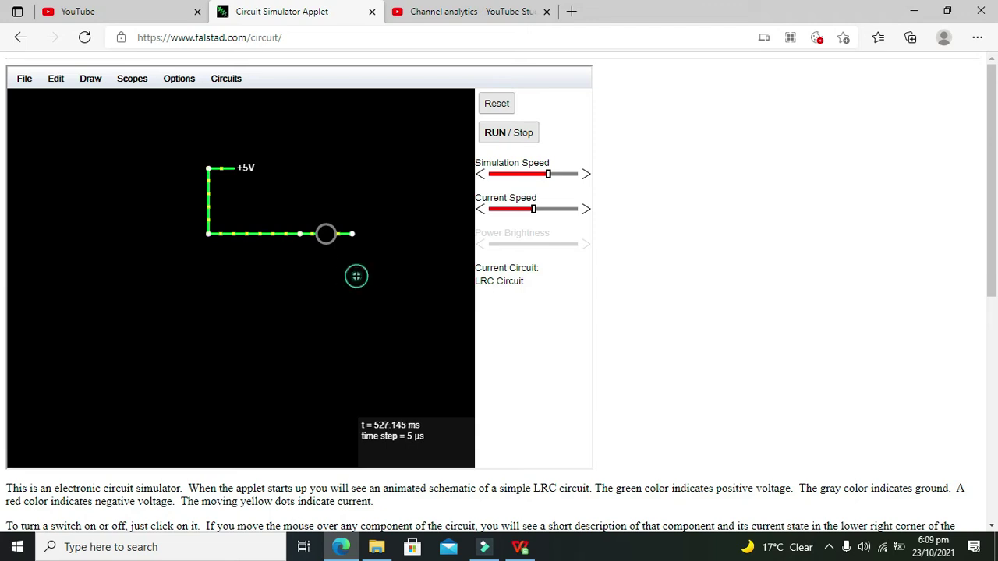
{"action": "mouse_move", "coordinate": [355, 274]}
{"action": "left_mouse_down"}
{"action": "mouse_move", "coordinate": [366, 303]}
{"action": "mouse_move", "coordinate": [352, 304]}
{"action": "left_mouse_up"}
Step: Drag the ground's terminal up to the LED's right end so the LED lights red
{"action": "left_click", "coordinate": [91, 78]}
{"action": "left_click", "coordinate": [111, 100]}
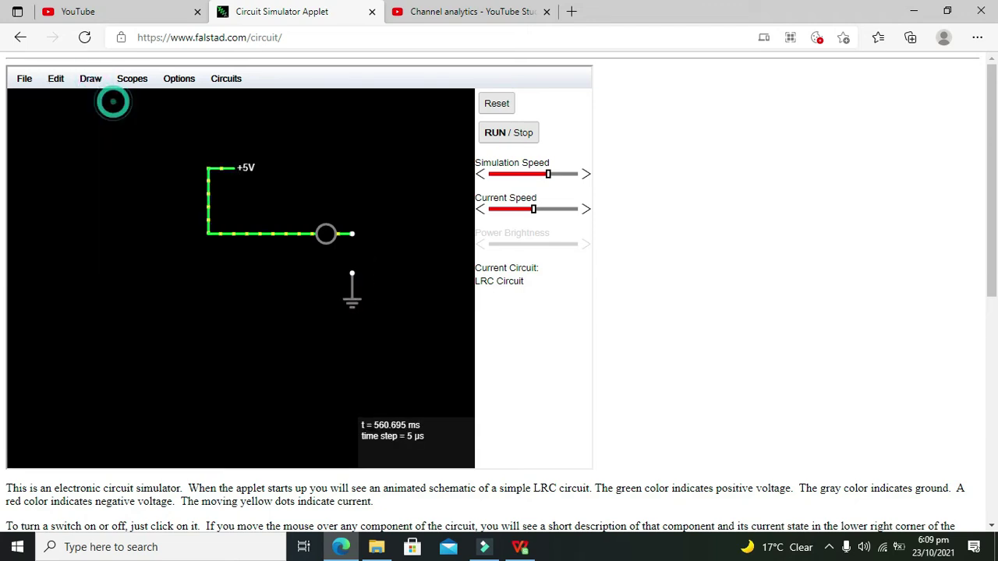
{"action": "left_click_drag", "start_coordinate": [353, 274], "coordinate": [352, 234]}
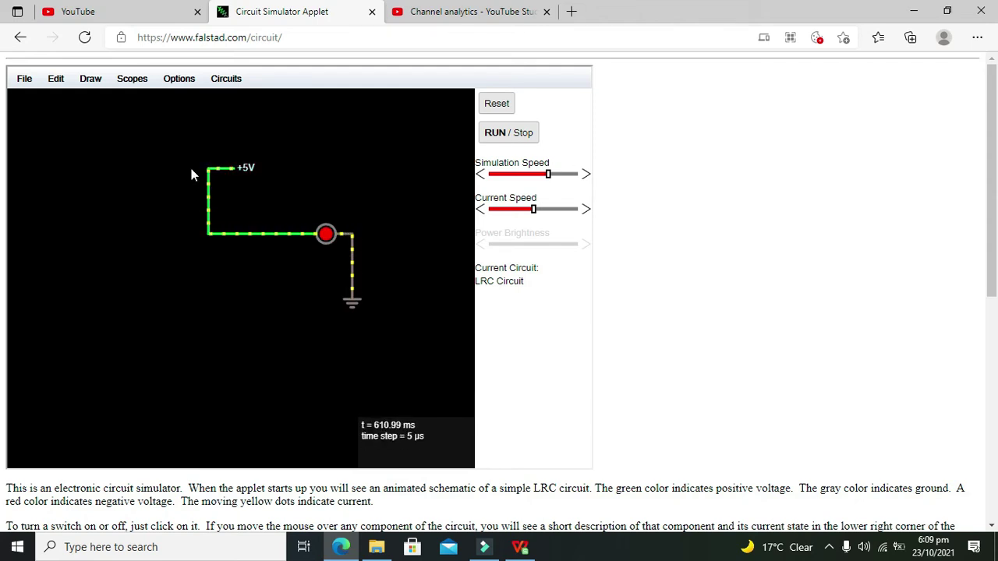
Step: Pause the simulation and change the +5V source to an A/C waveform at 10 Hz instead of 40 Hz
{"action": "left_click", "coordinate": [503, 136]}
{"action": "double_click", "coordinate": [235, 169]}
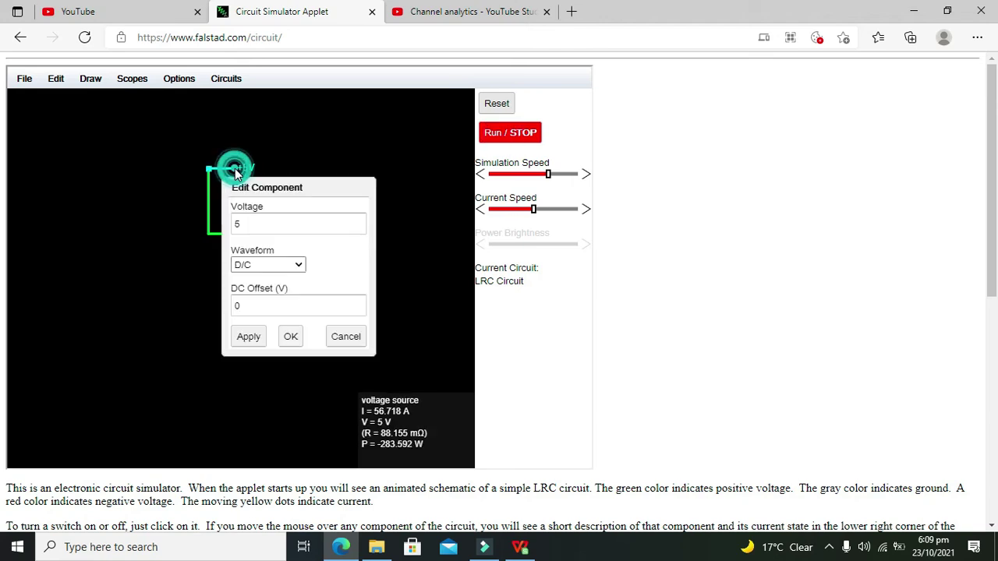
{"action": "left_click", "coordinate": [295, 266]}
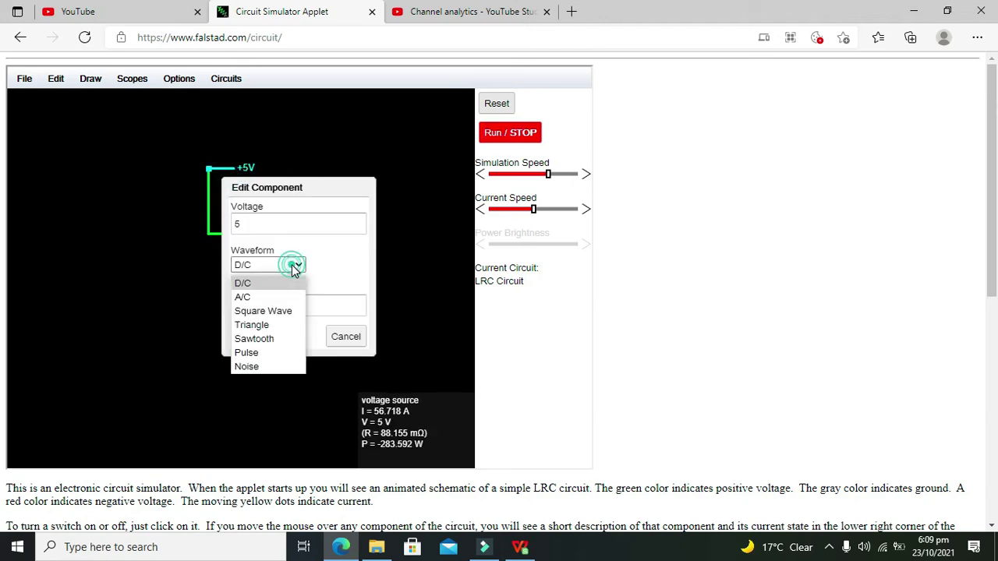
{"action": "left_click", "coordinate": [266, 297]}
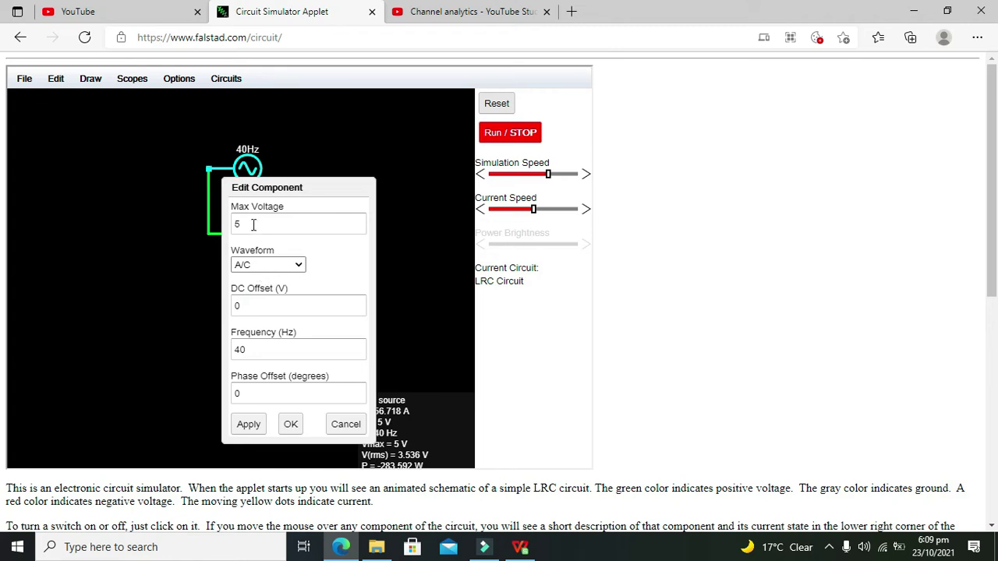
{"action": "double_click", "coordinate": [272, 351]}
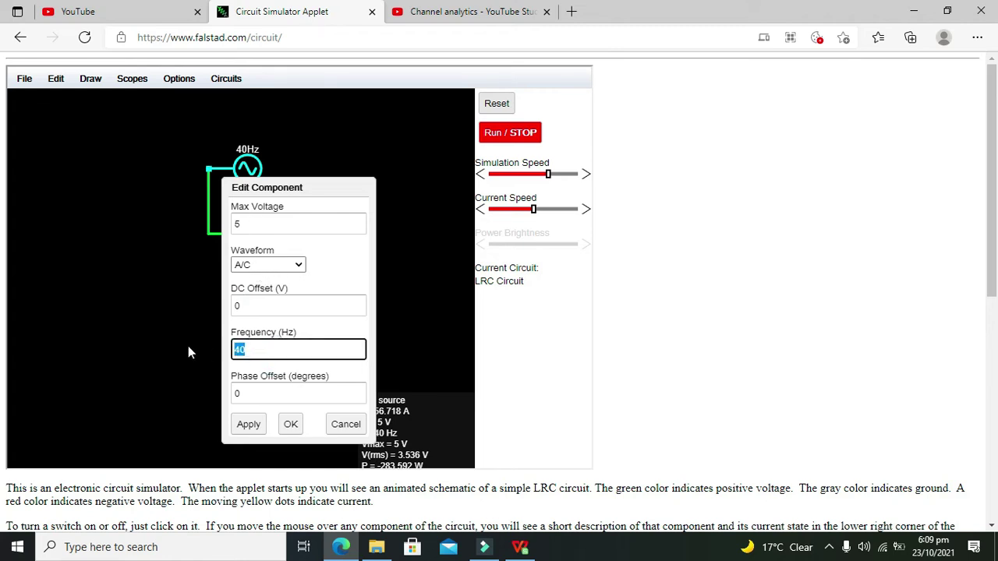
{"action": "type", "text": "10"}
{"action": "left_click", "coordinate": [290, 424]}
Step: Lower the Simulation Speed slider and resume the simulation at a slightly reduced speed
{"action": "left_click", "coordinate": [261, 138]}
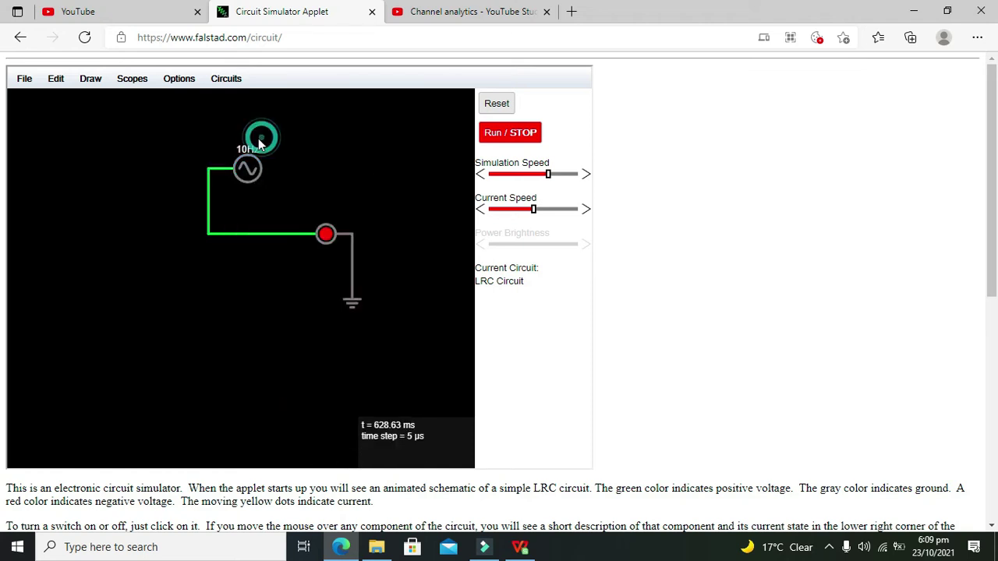
{"action": "left_click", "coordinate": [525, 135]}
{"action": "left_click", "coordinate": [519, 137]}
{"action": "left_click", "coordinate": [515, 138]}
{"action": "left_click", "coordinate": [515, 142]}
{"action": "left_click_drag", "start_coordinate": [549, 174], "coordinate": [522, 178]}
{"action": "left_click", "coordinate": [519, 138]}
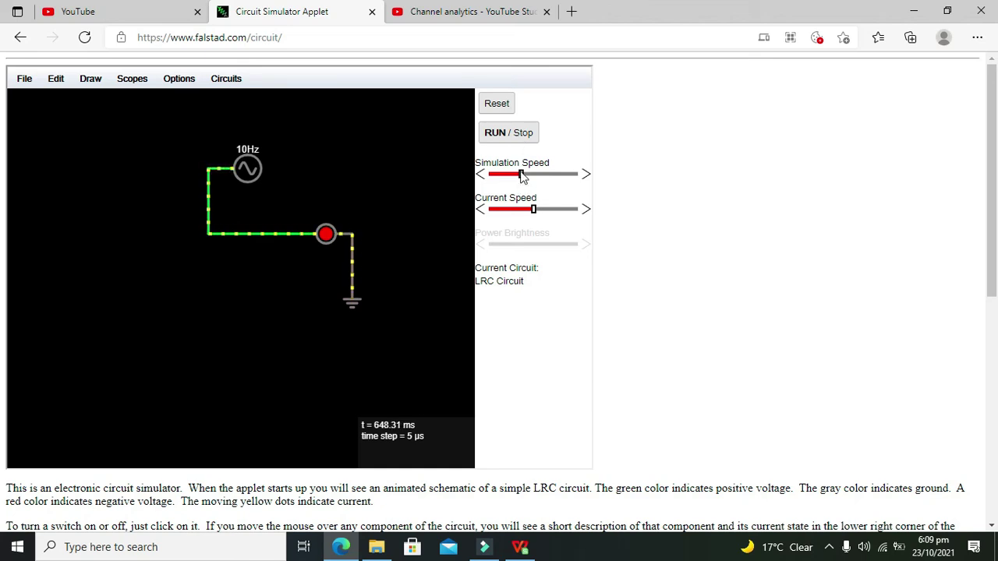
{"action": "left_click_drag", "start_coordinate": [520, 174], "coordinate": [538, 179]}
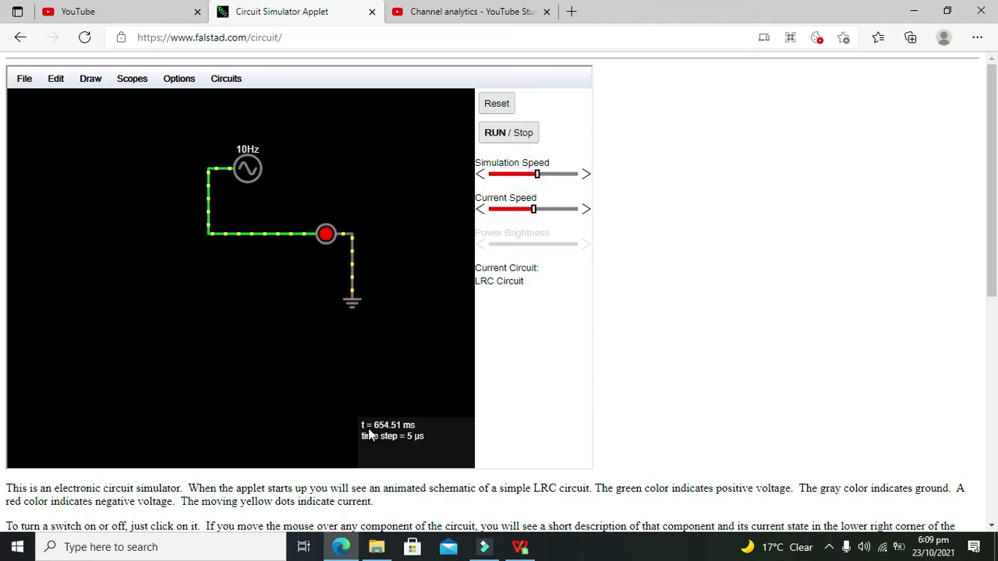